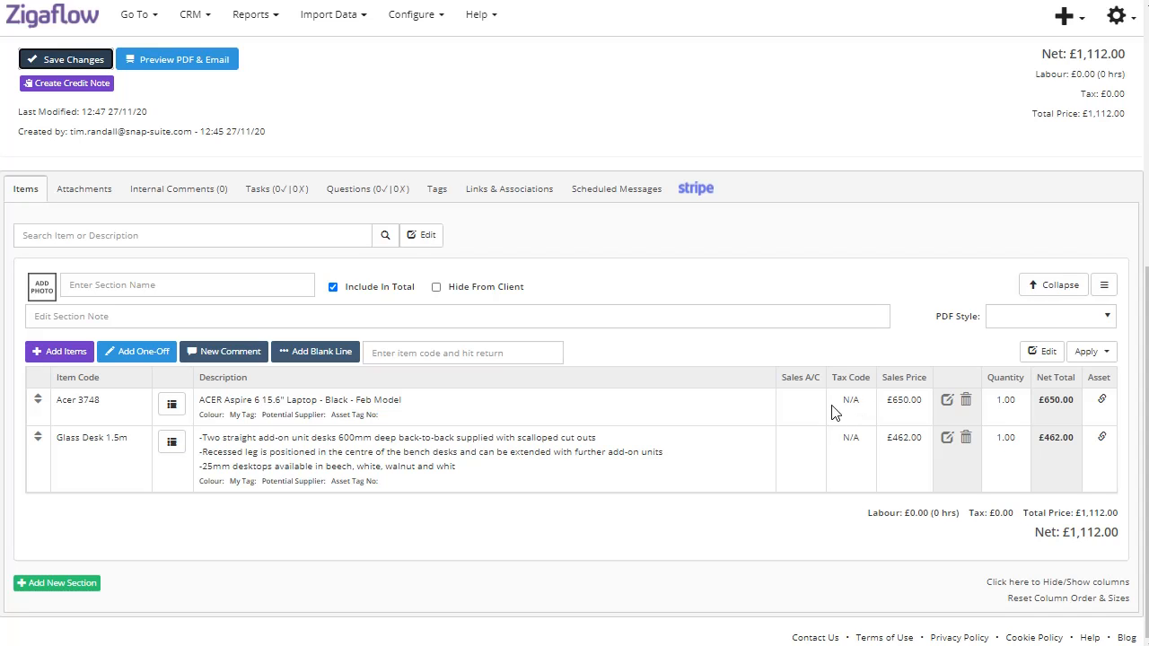
- Set the Acer 3748 line's sales account to 200 - Sales and its tax code to 20% (VAT on Income)
{"action": "left_click", "coordinate": [800, 409]}
{"action": "left_click", "coordinate": [747, 406]}
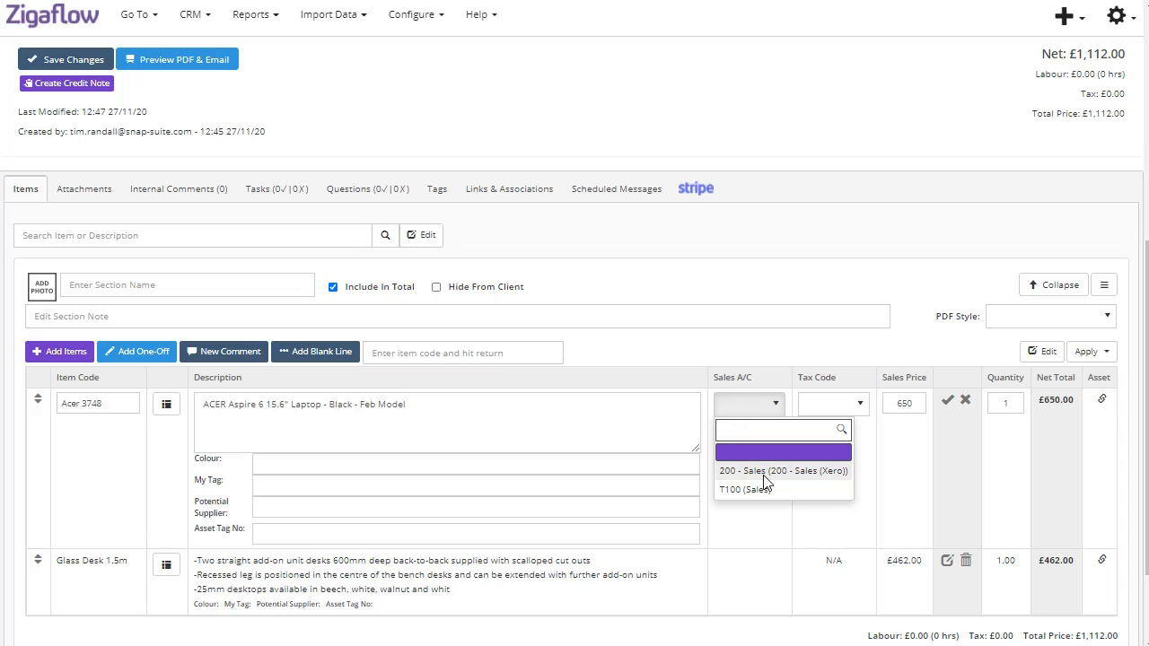
{"action": "left_click", "coordinate": [761, 471]}
{"action": "left_click", "coordinate": [836, 404]}
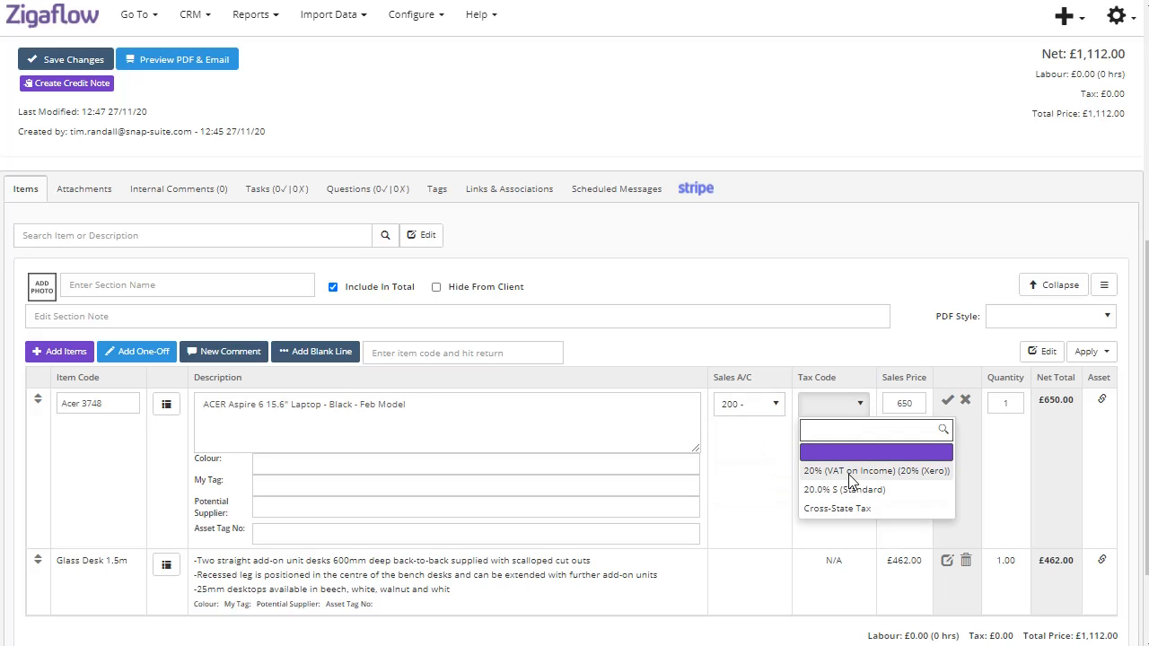
{"action": "left_click", "coordinate": [851, 472]}
{"action": "left_click", "coordinate": [948, 402]}
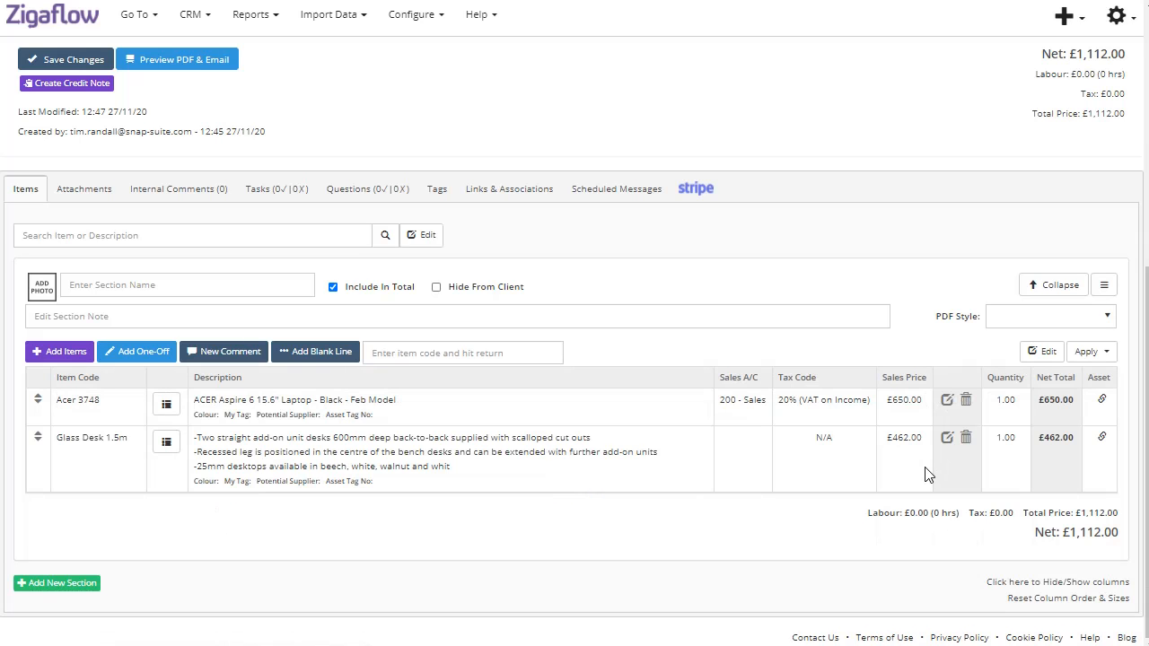
- Apply the tax code 20% (VAT on Income) (20% (Xero)) to all line items of the invoice
{"action": "scroll", "coordinate": [933, 449], "scroll_direction": "up", "scroll_amount": 5}
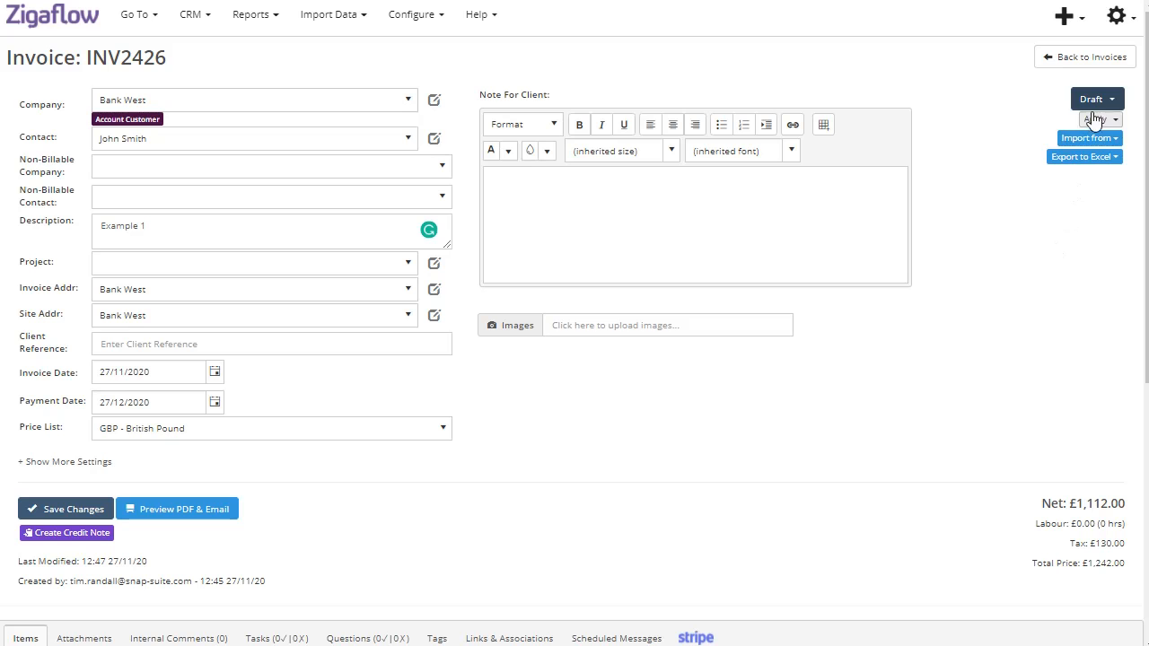
{"action": "left_click", "coordinate": [1101, 119]}
{"action": "left_click", "coordinate": [1083, 143]}
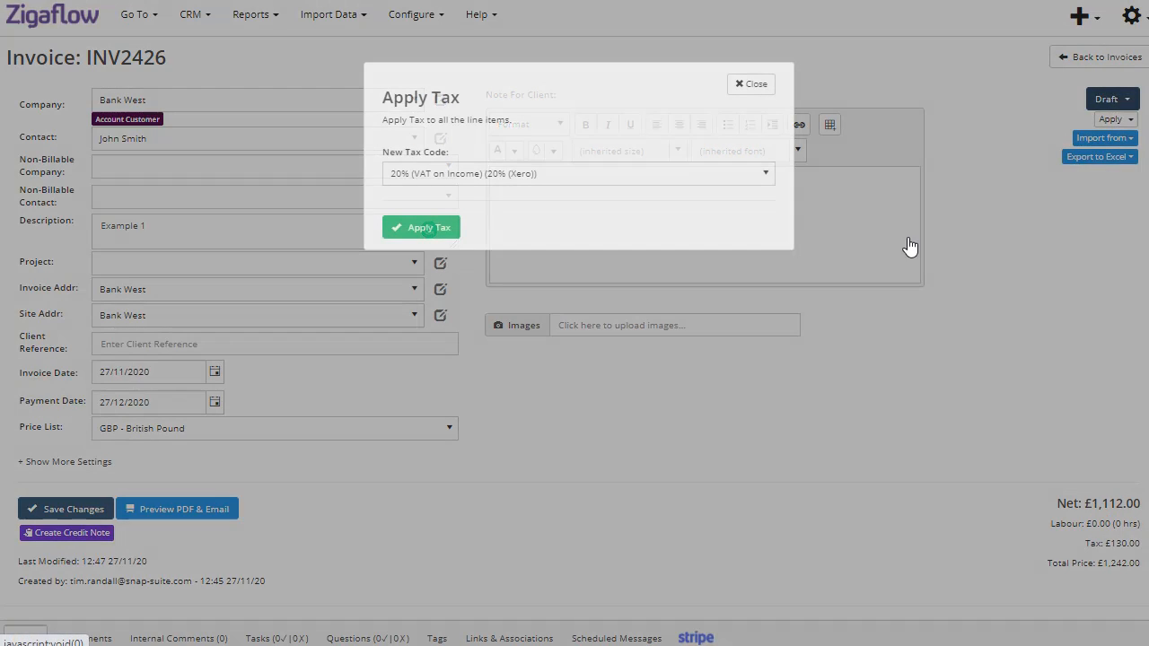
{"action": "left_click", "coordinate": [442, 232]}
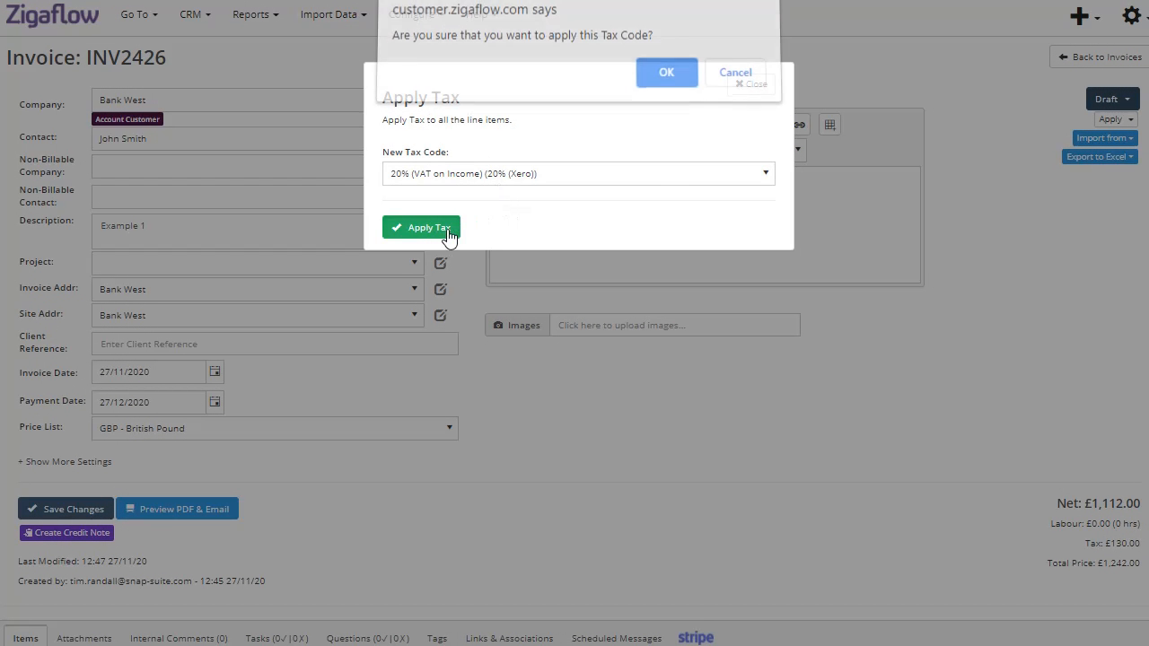
{"action": "left_click", "coordinate": [656, 79]}
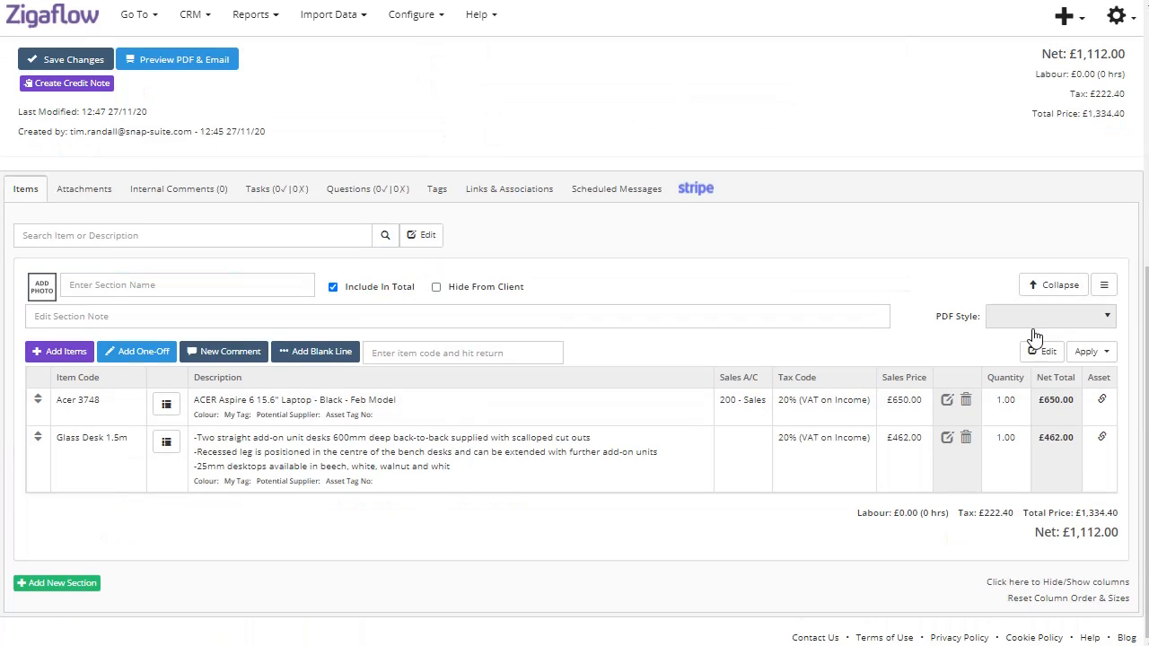
- Apply the sales account code 200 - Sales to all line items
{"action": "left_click", "coordinate": [1087, 351]}
{"action": "left_click", "coordinate": [1094, 397]}
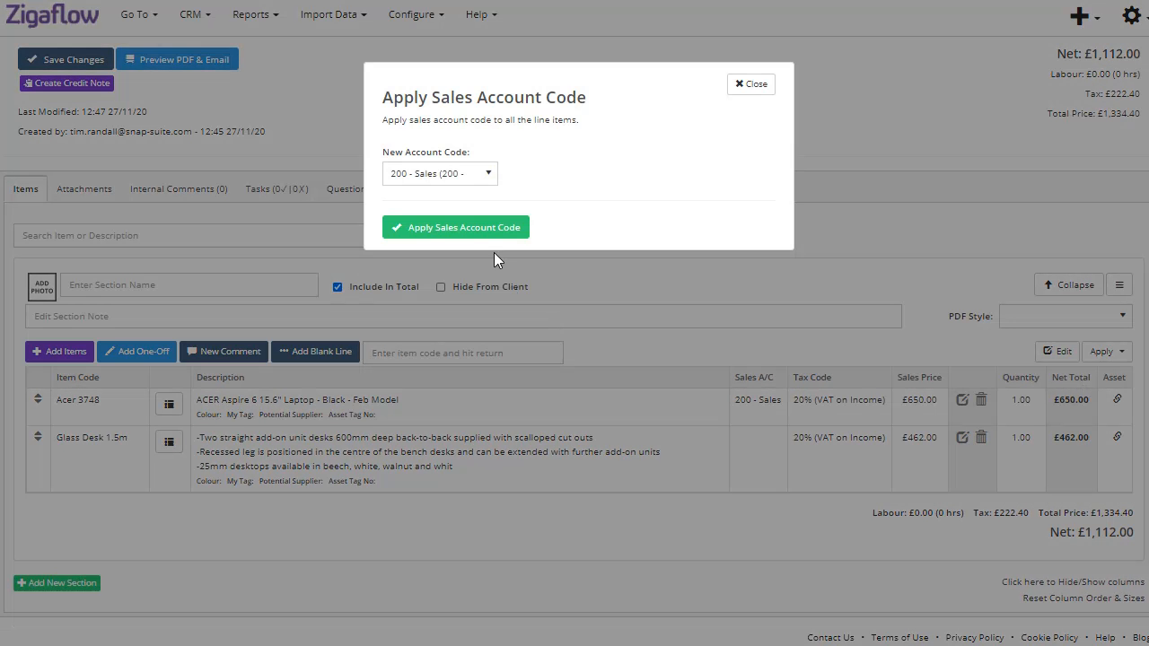
{"action": "left_click", "coordinate": [460, 231]}
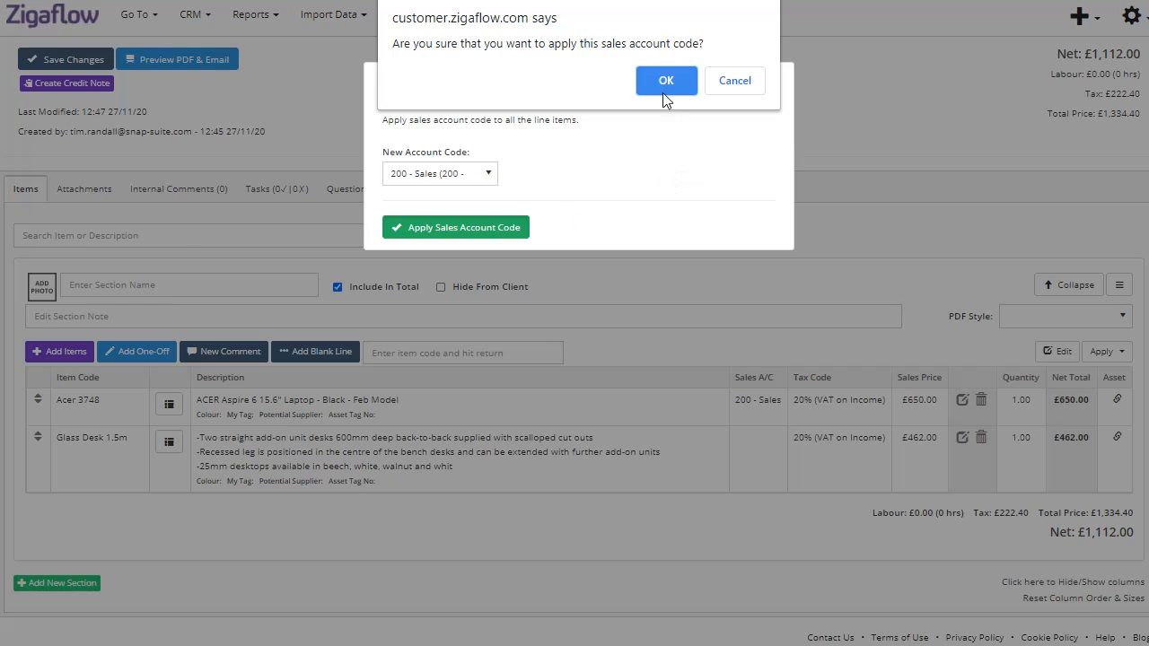
{"action": "left_click", "coordinate": [662, 153]}
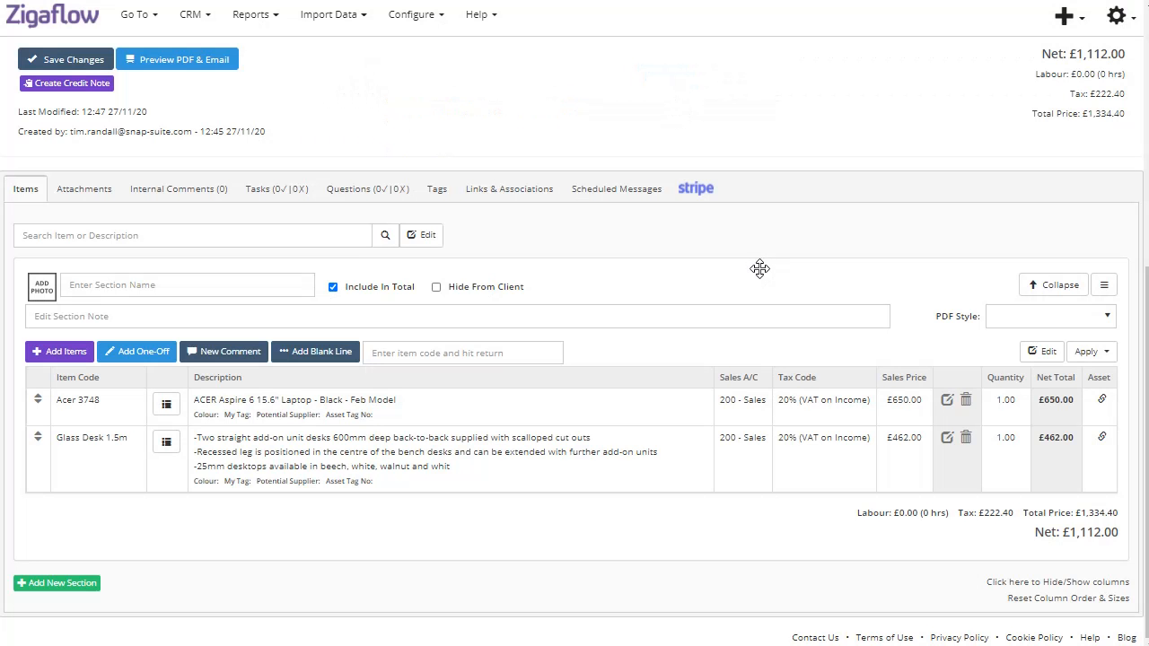
- Change the invoice's status from Draft to Sent
{"action": "scroll", "coordinate": [754, 278], "scroll_direction": "up", "scroll_amount": 4}
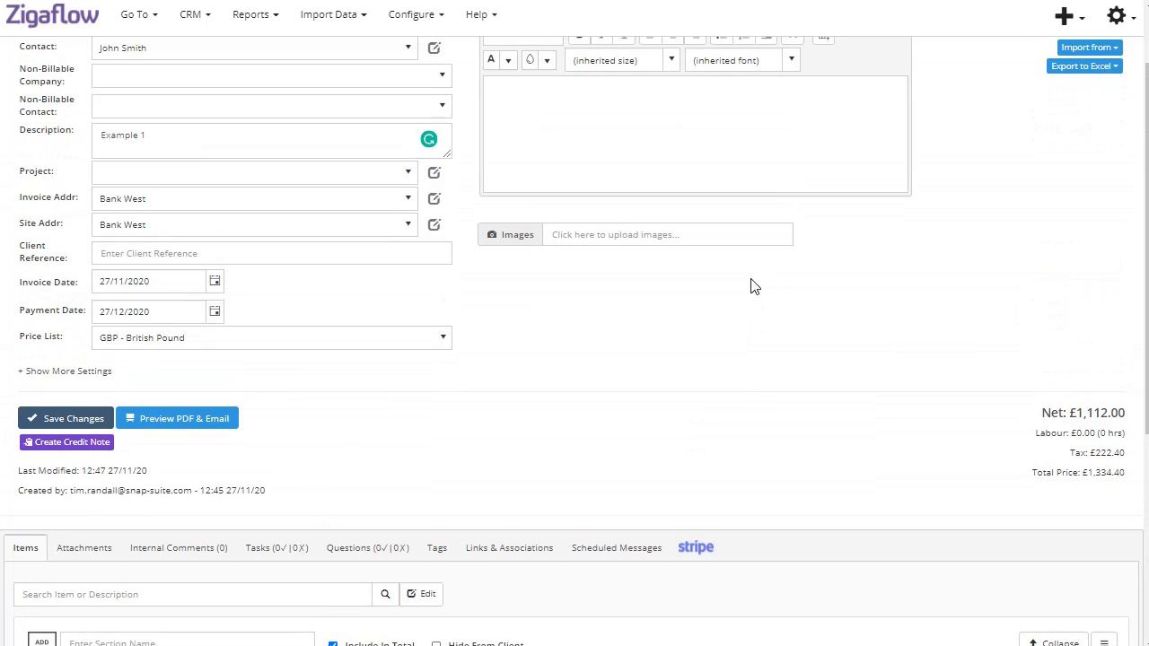
{"action": "scroll", "coordinate": [754, 285], "scroll_direction": "up", "scroll_amount": 1}
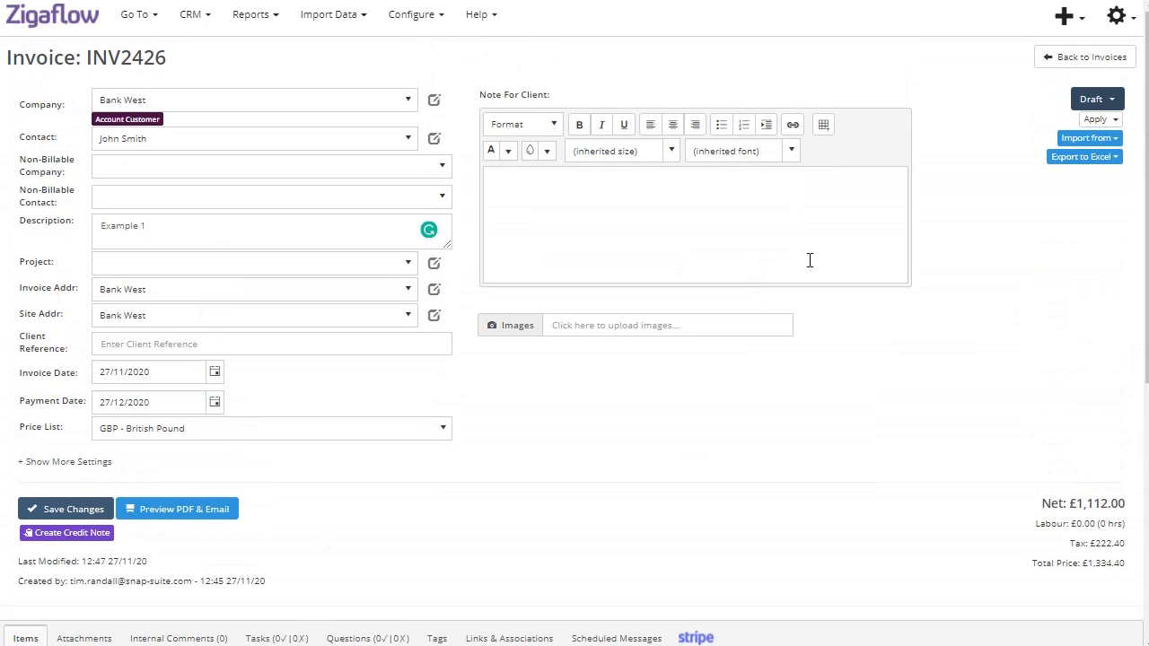
{"action": "left_click", "coordinate": [1093, 101]}
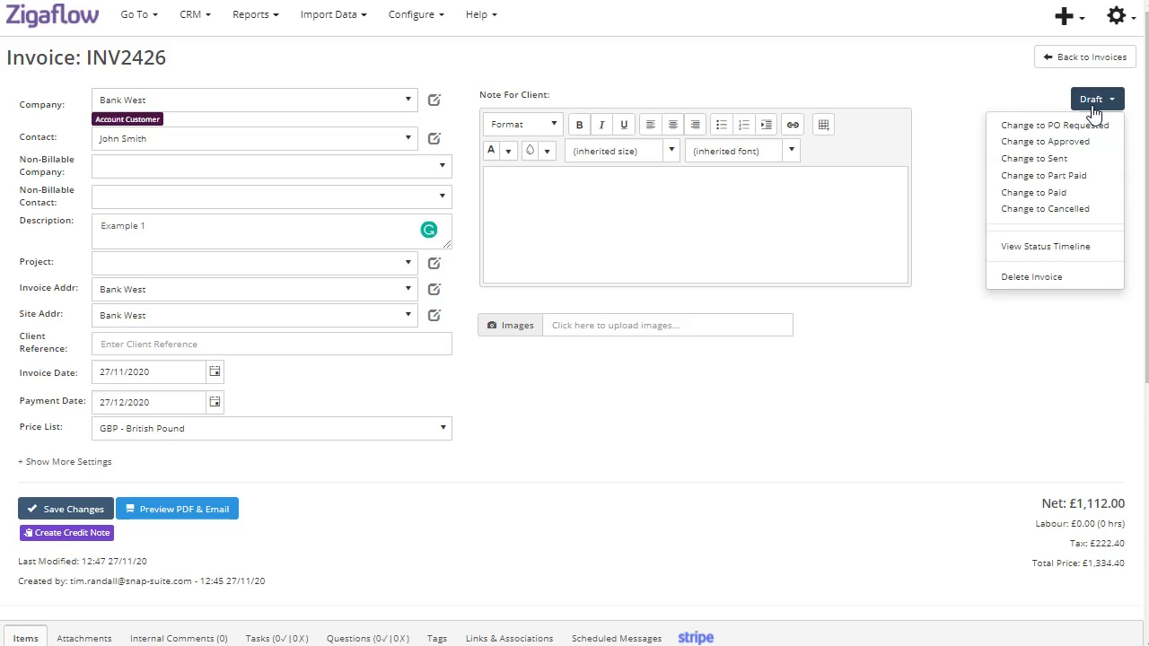
{"action": "left_click", "coordinate": [1088, 163]}
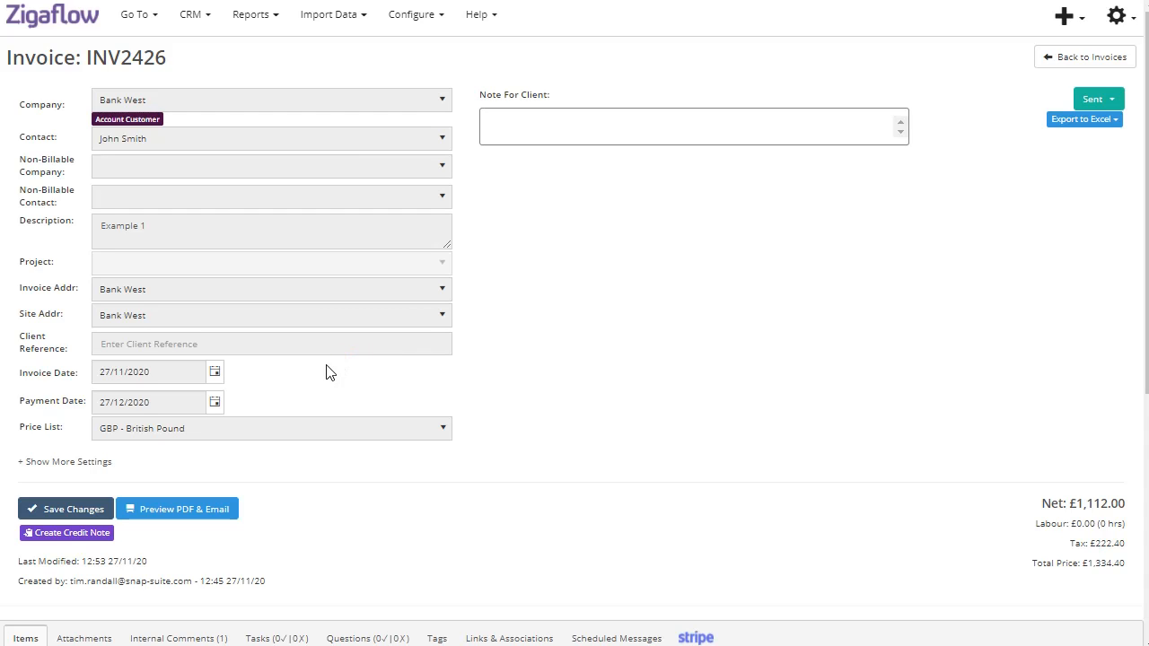
- Reveal the invoice's additional settings and configure the invoice header edit fields to show Exported Date
{"action": "left_click", "coordinate": [89, 463]}
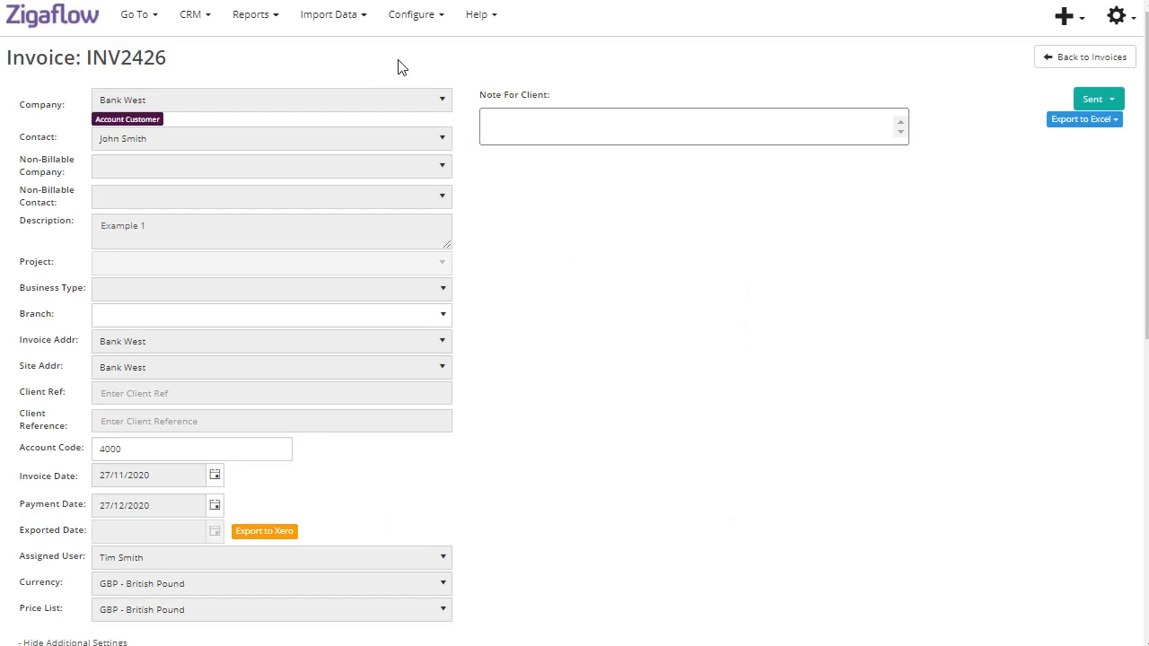
{"action": "left_click", "coordinate": [408, 18]}
{"action": "left_click", "coordinate": [430, 151]}
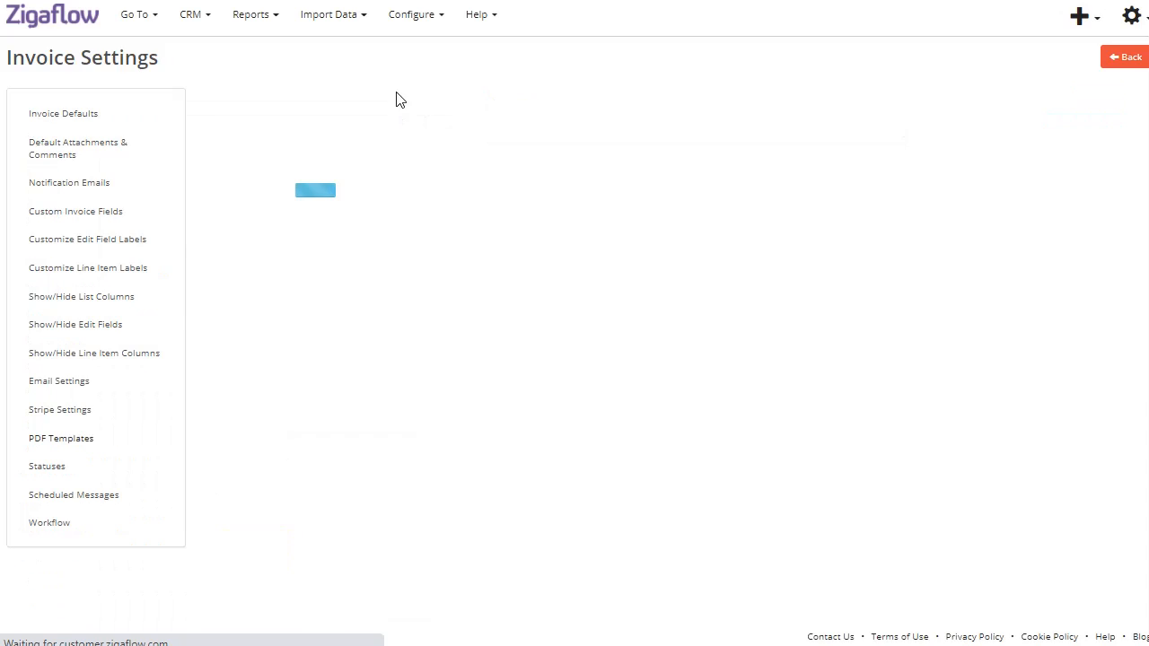
{"action": "left_click", "coordinate": [112, 327]}
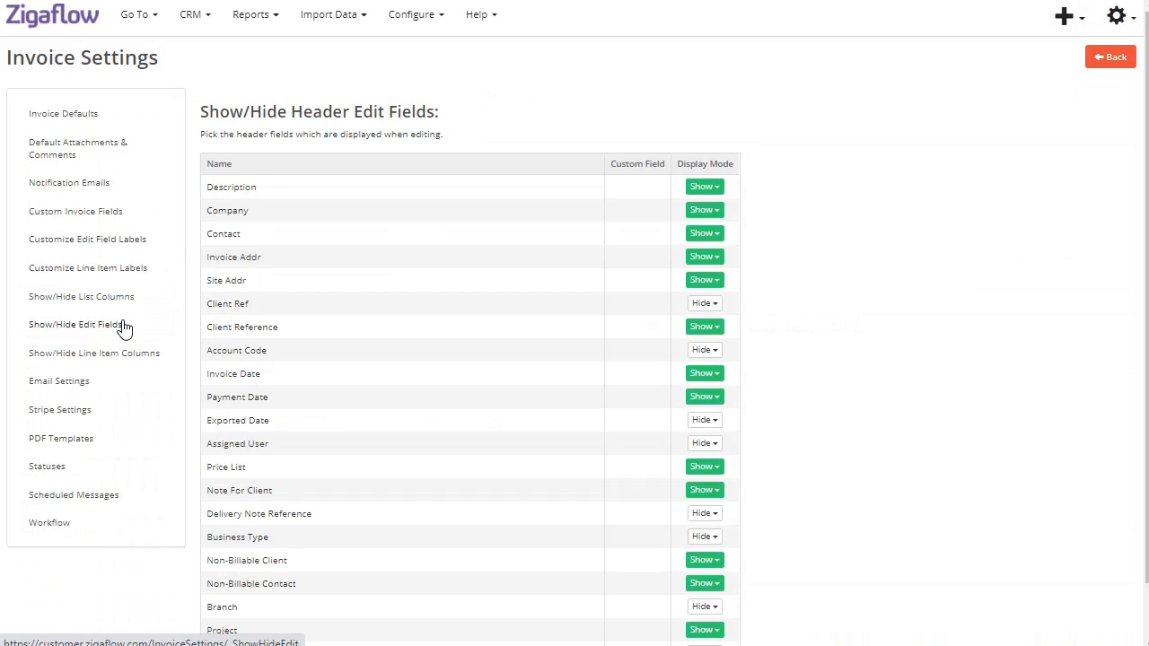
{"action": "scroll", "coordinate": [530, 381], "scroll_direction": "down", "scroll_amount": 1}
{"action": "left_click", "coordinate": [707, 359]}
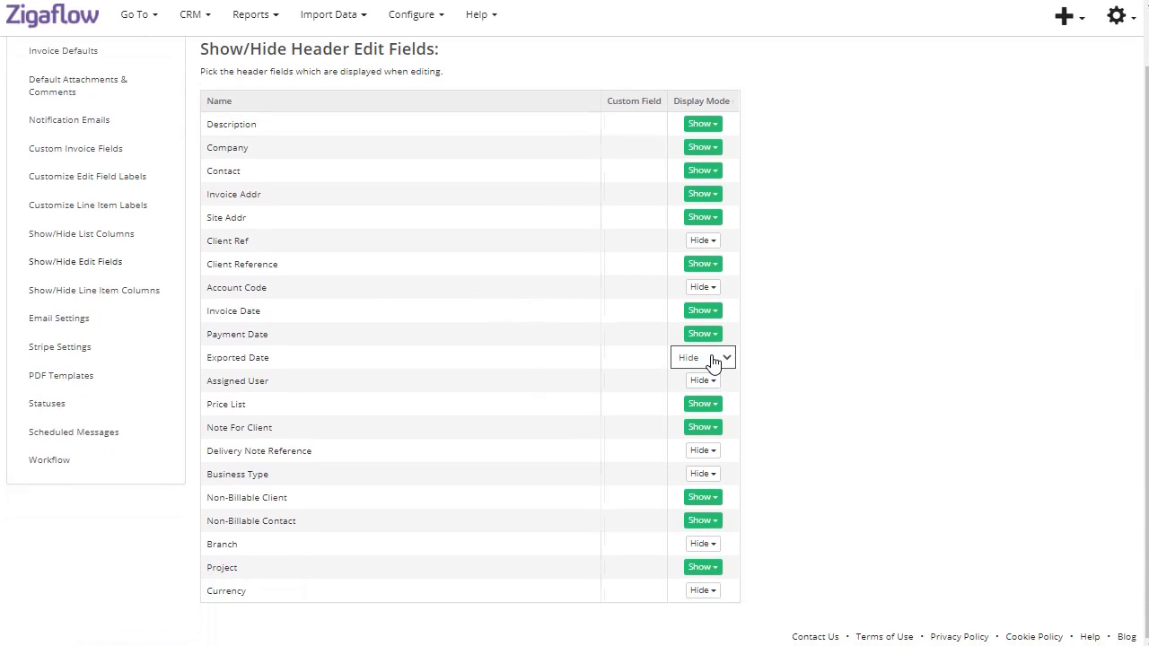
{"action": "left_click", "coordinate": [711, 362]}
{"action": "left_click", "coordinate": [698, 388]}
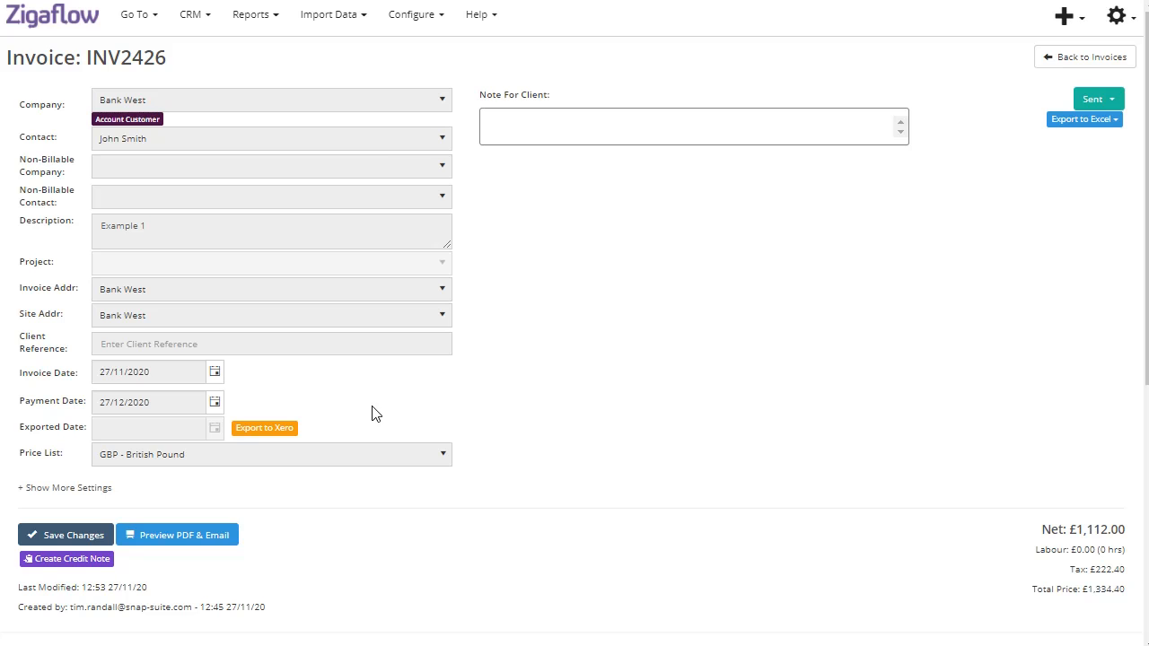
- Check the integration settings and export the Example 1 invoice to Xero
{"action": "left_click", "coordinate": [1117, 16]}
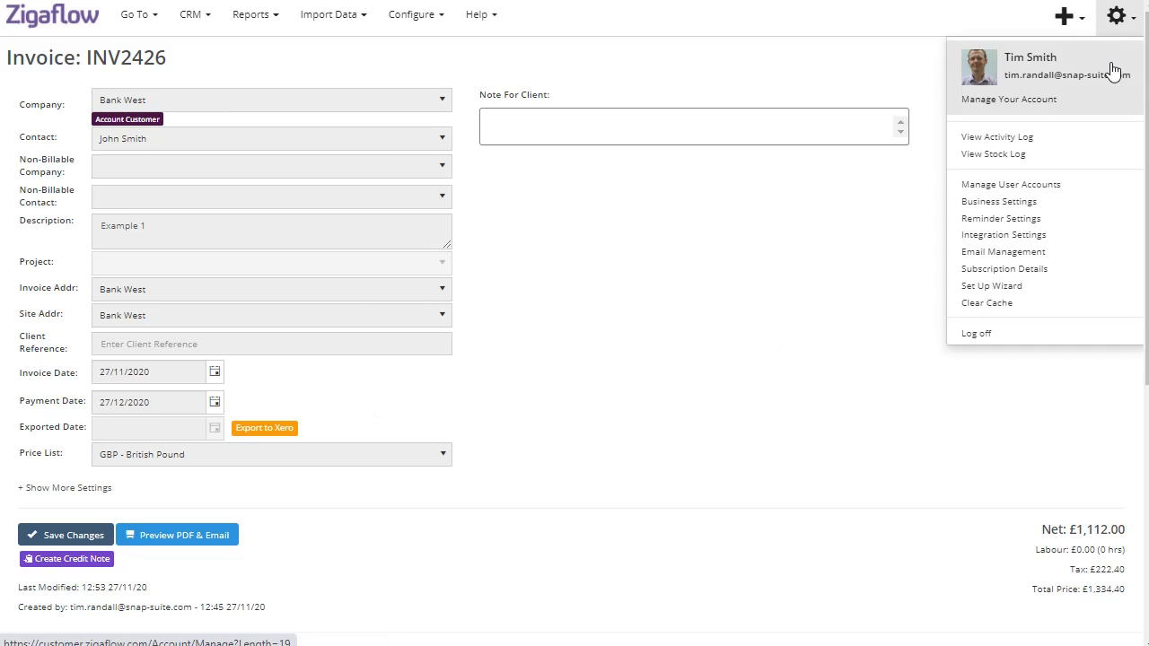
{"action": "left_click", "coordinate": [1072, 241]}
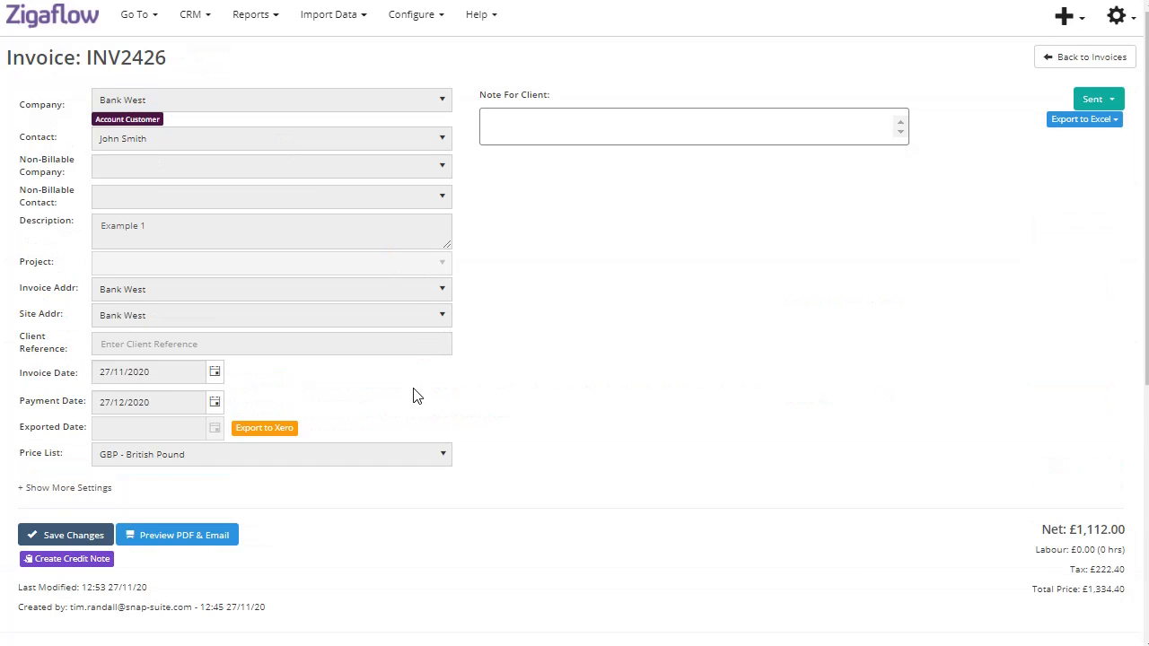
{"action": "left_click", "coordinate": [269, 428]}
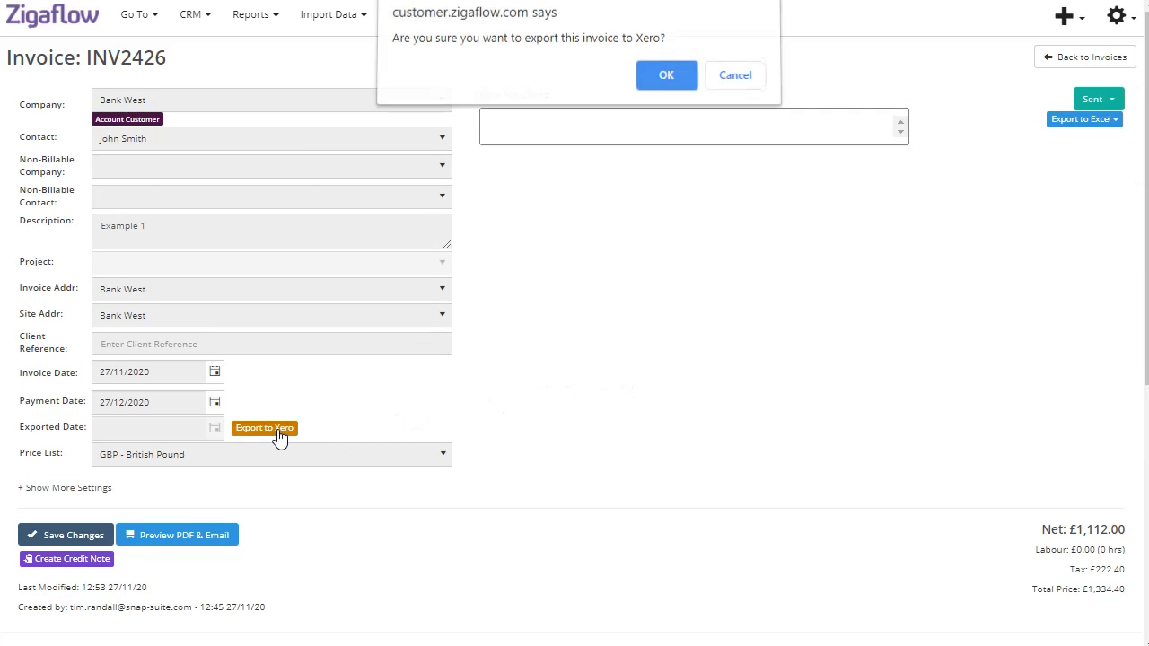
{"action": "left_click", "coordinate": [666, 82]}
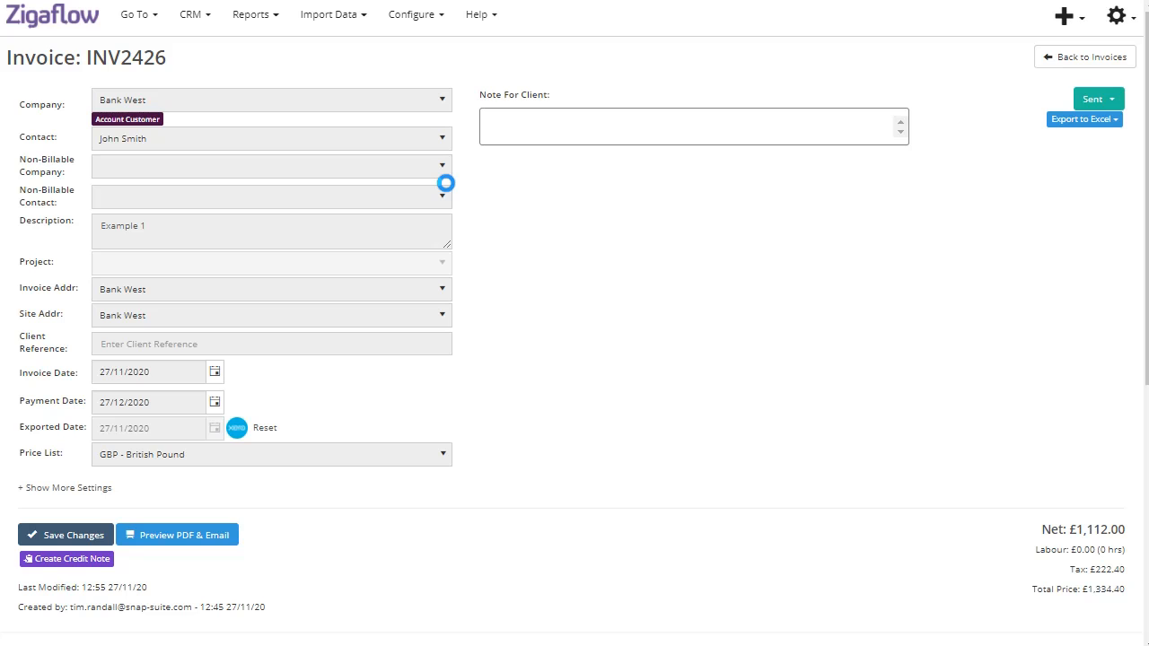
- Follow the invoice's link to Xero and open the list of sales invoices there
{"action": "left_click", "coordinate": [236, 430]}
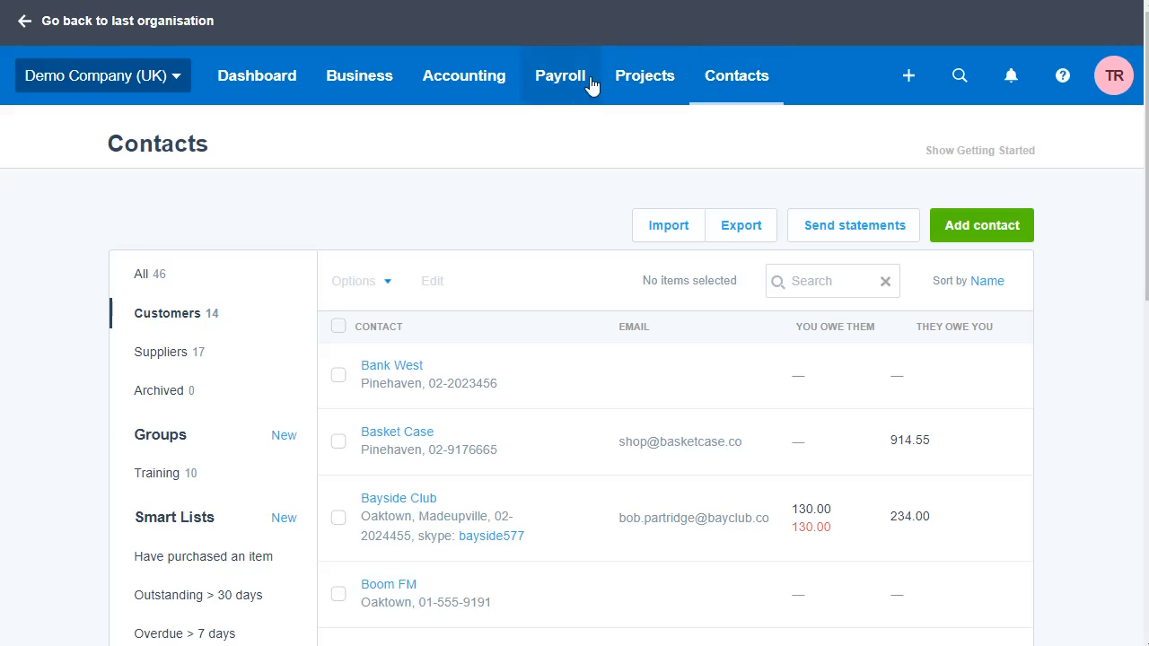
{"action": "left_click", "coordinate": [388, 81]}
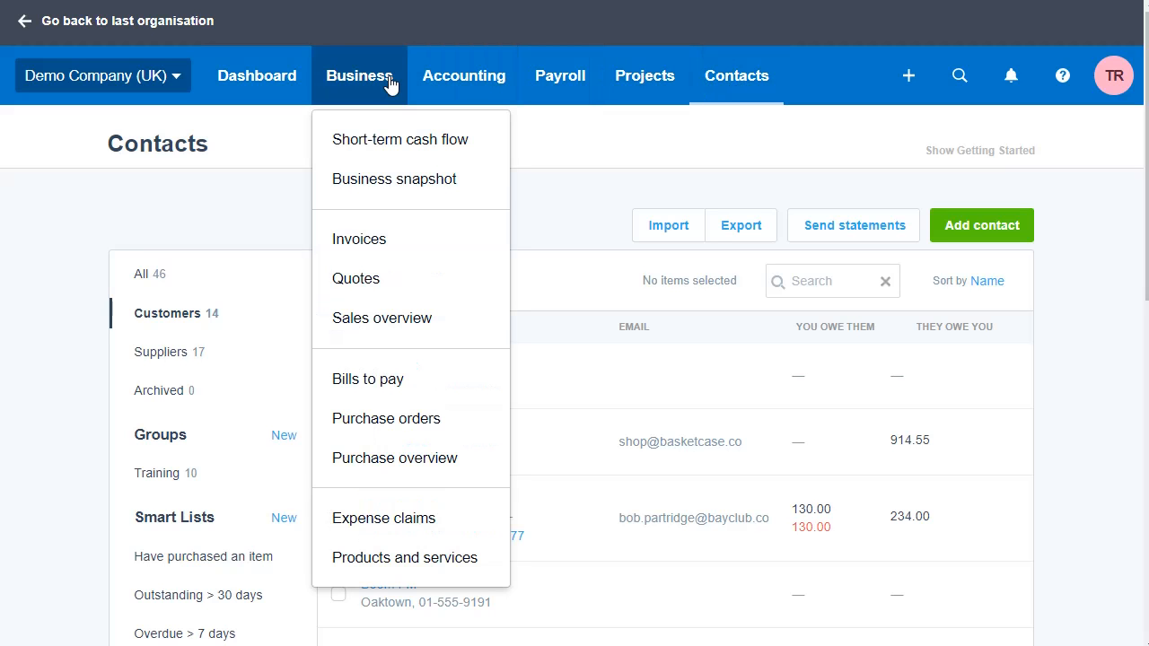
{"action": "left_click", "coordinate": [382, 240]}
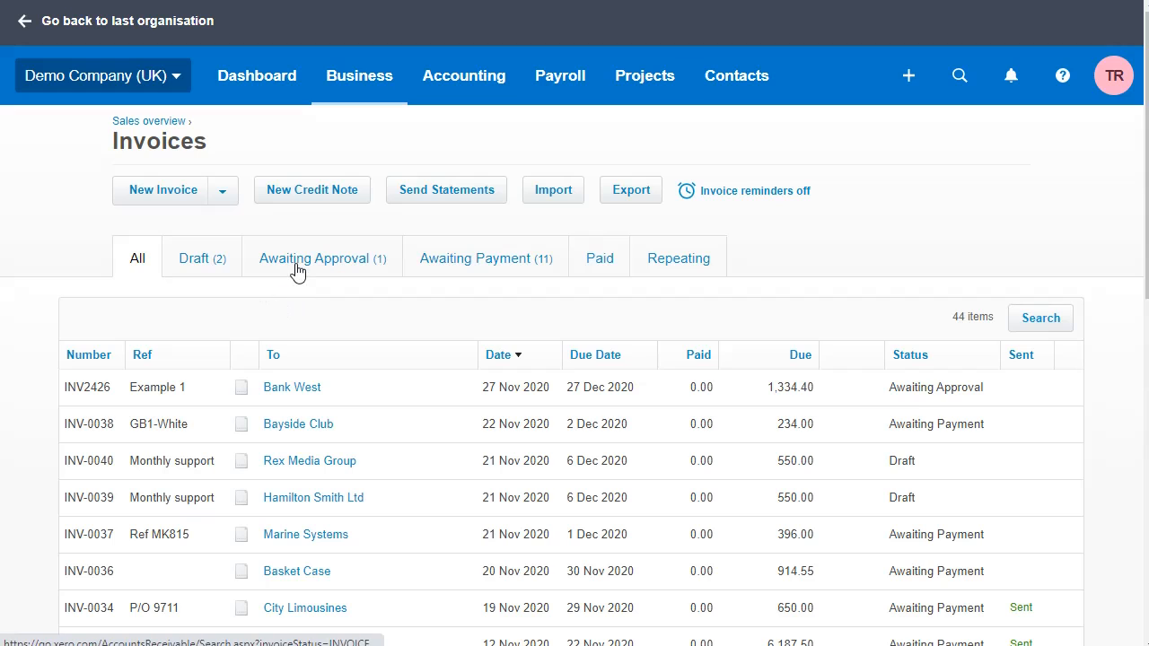
- Approve the Bank West invoice with reference Example 1 that is awaiting approval
{"action": "left_click", "coordinate": [299, 266]}
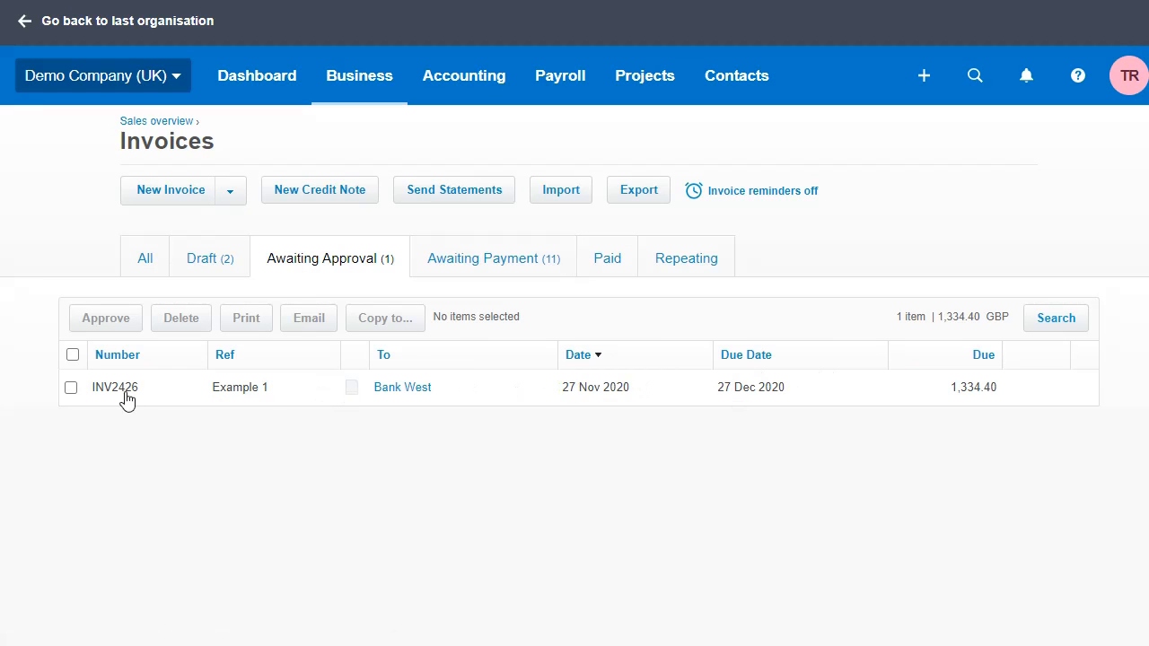
{"action": "left_click", "coordinate": [71, 388]}
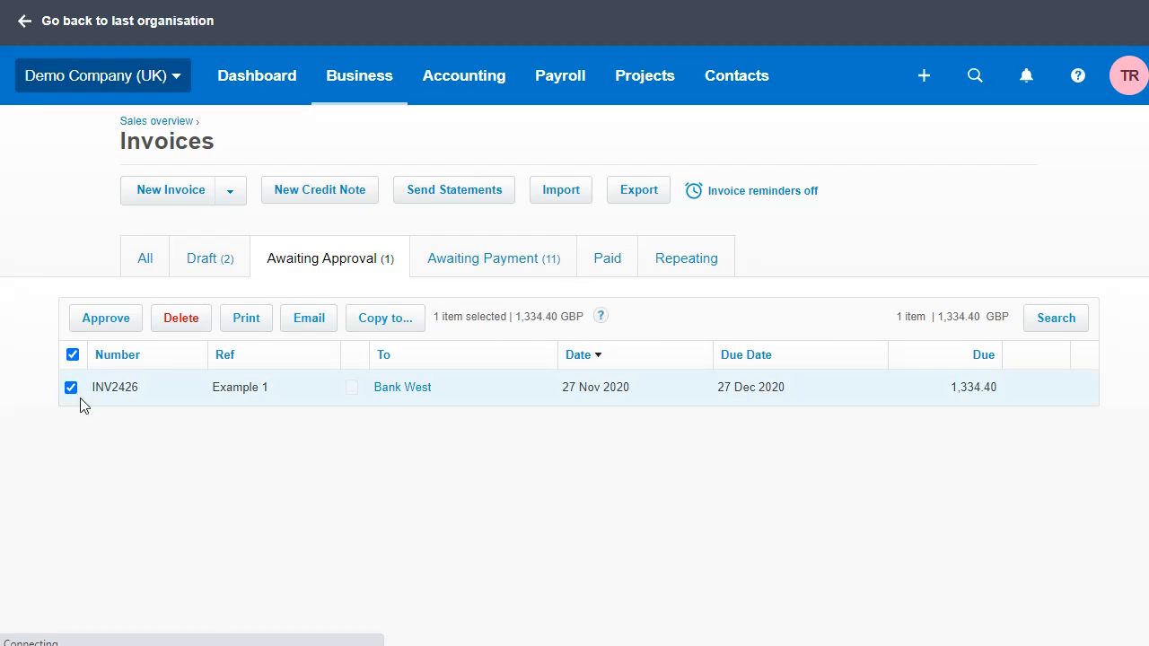
{"action": "left_click", "coordinate": [124, 323]}
{"action": "left_click", "coordinate": [666, 364]}
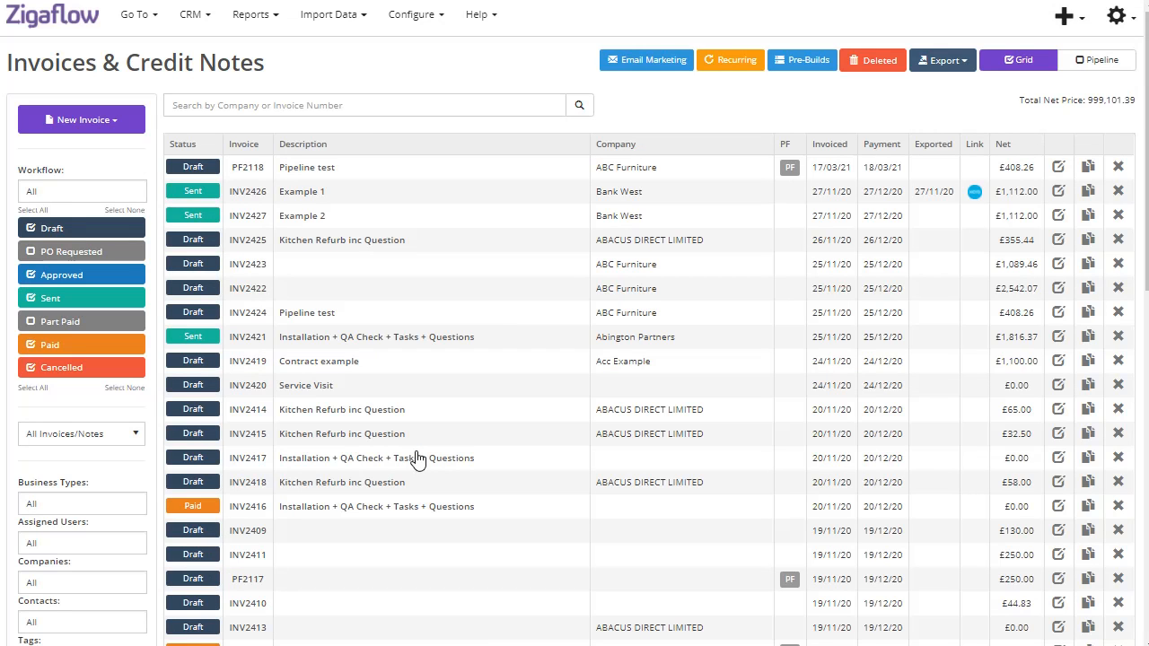
- In Zigaflow, open the Xero export from the invoice list and refresh its invoice lines
{"action": "left_click", "coordinate": [963, 73]}
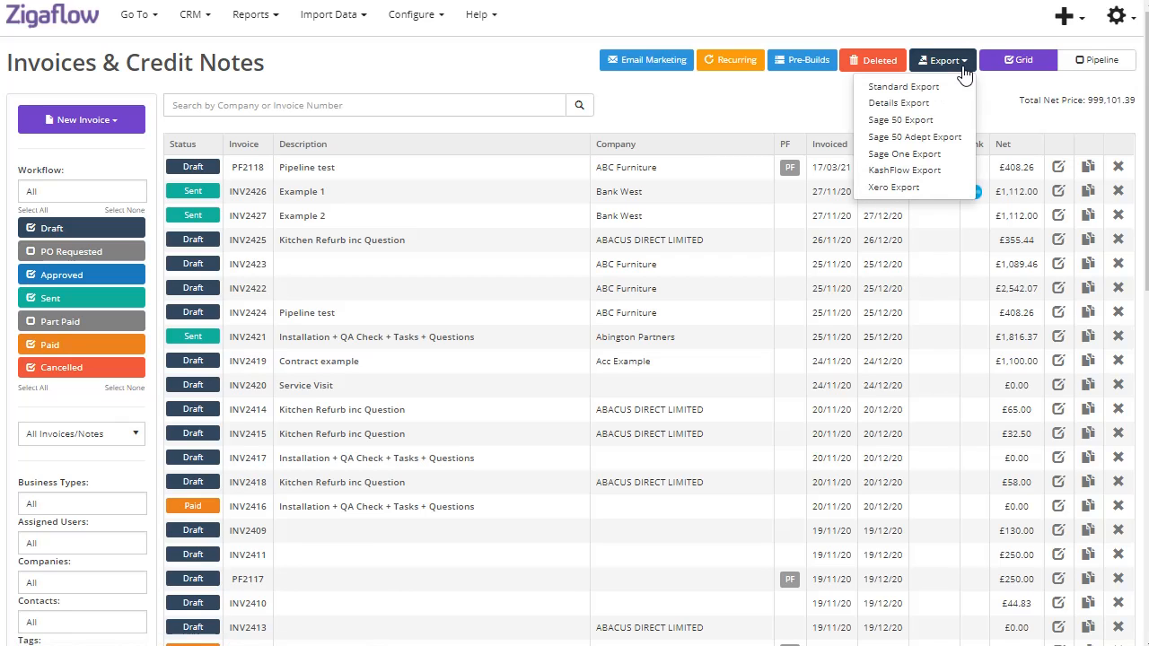
{"action": "left_click", "coordinate": [956, 195]}
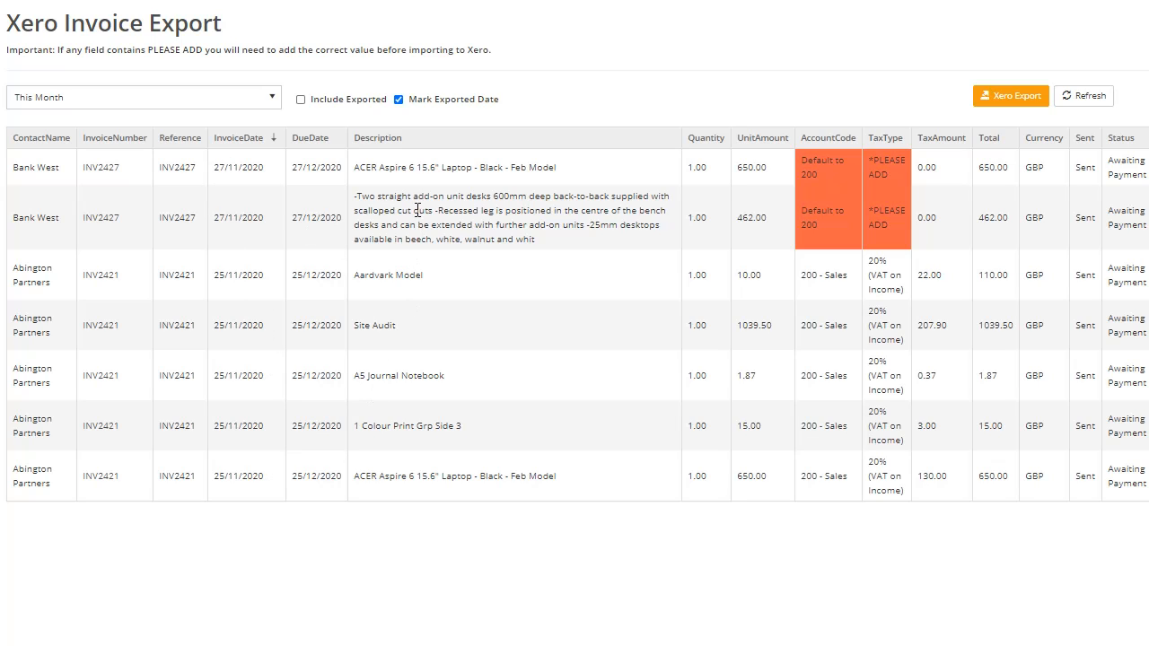
{"action": "left_click_drag", "start_coordinate": [106, 170], "coordinate": [147, 172]}
{"action": "left_click", "coordinate": [1078, 98]}
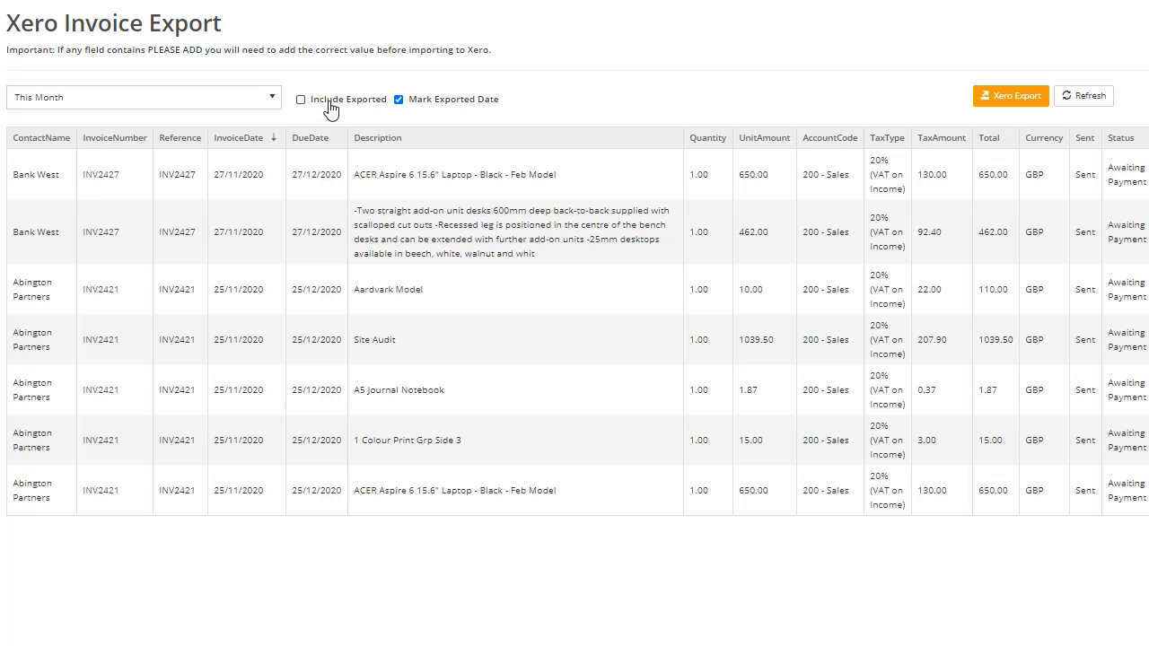
- Export the invoices to Xero with the period kept at This Month and the exported date marked
{"action": "left_click", "coordinate": [193, 101]}
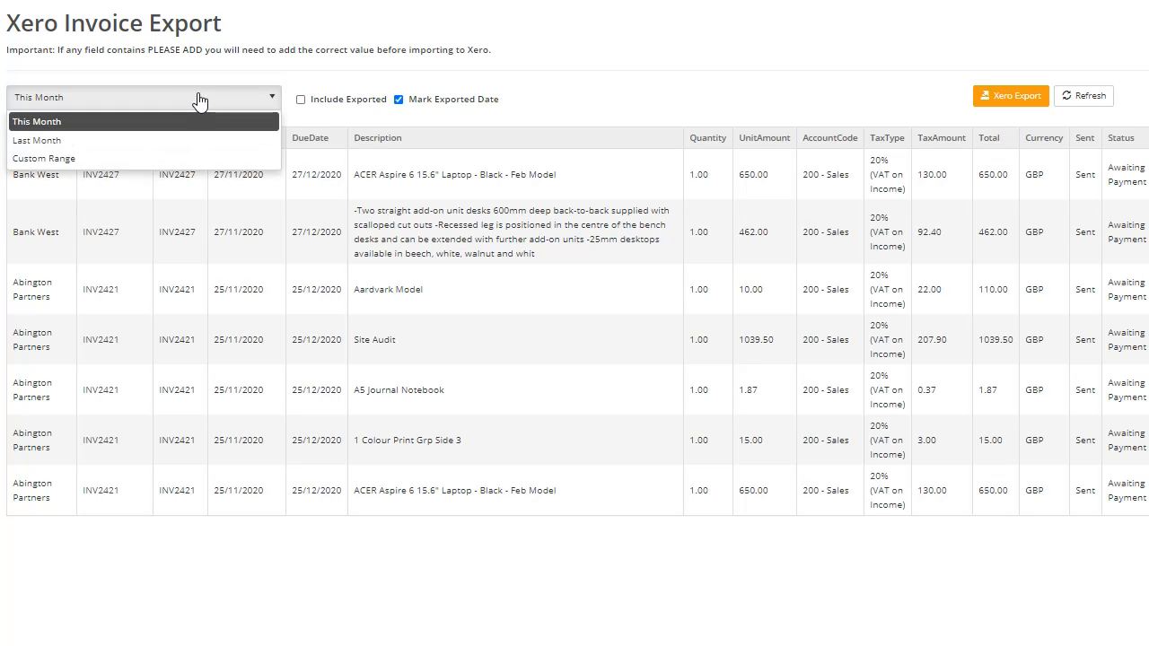
{"action": "left_click", "coordinate": [203, 97]}
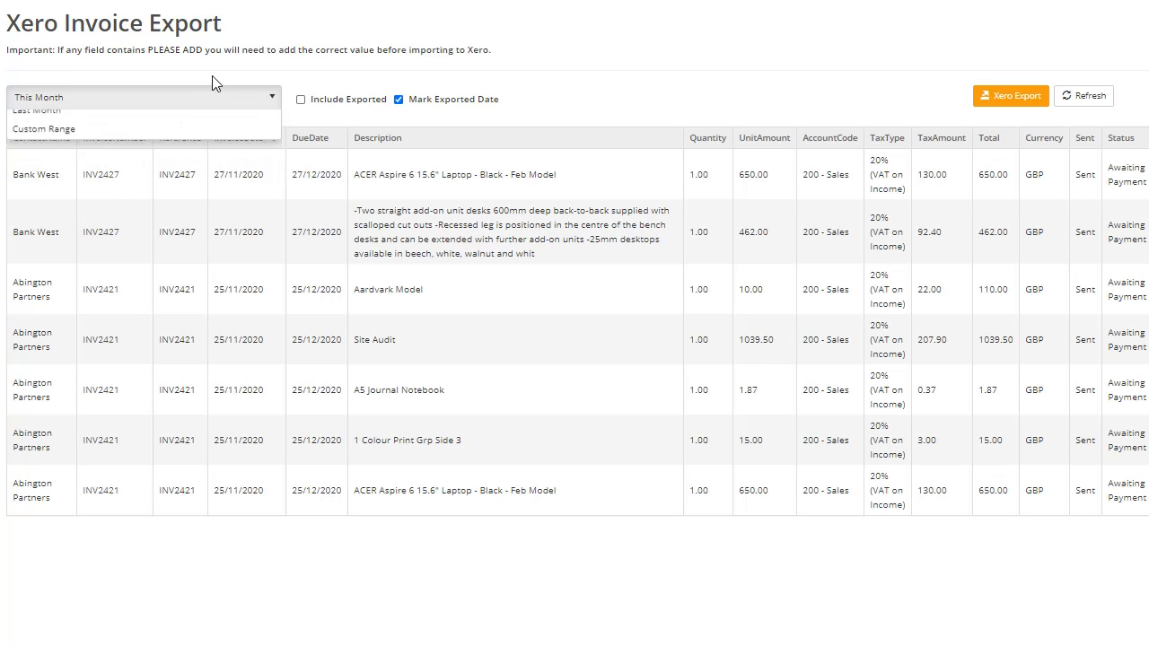
{"action": "left_click", "coordinate": [1002, 106]}
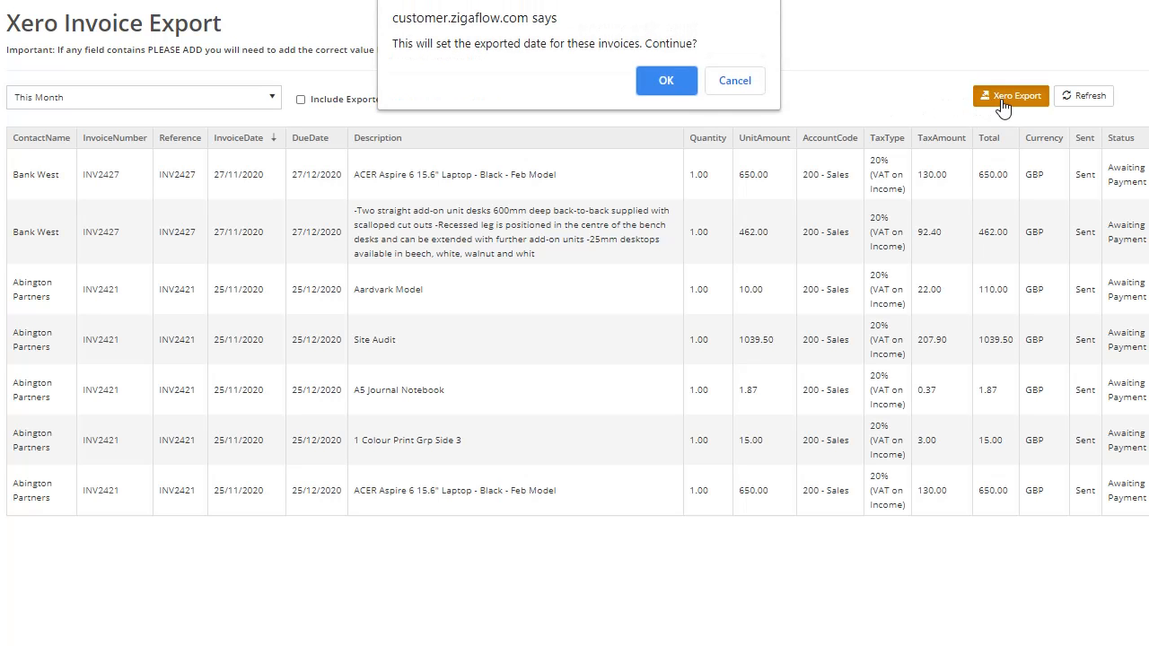
{"action": "left_click", "coordinate": [694, 81]}
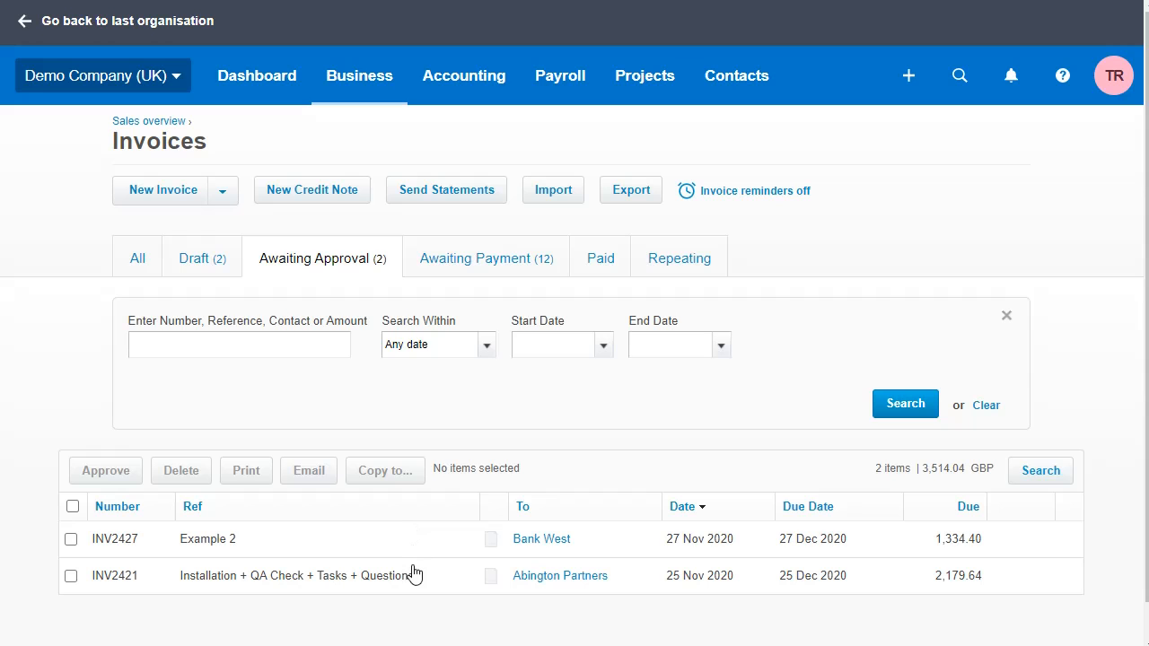
- In Xero, approve both the Bank West and Abington Partners invoices awaiting approval
{"action": "left_click", "coordinate": [71, 539]}
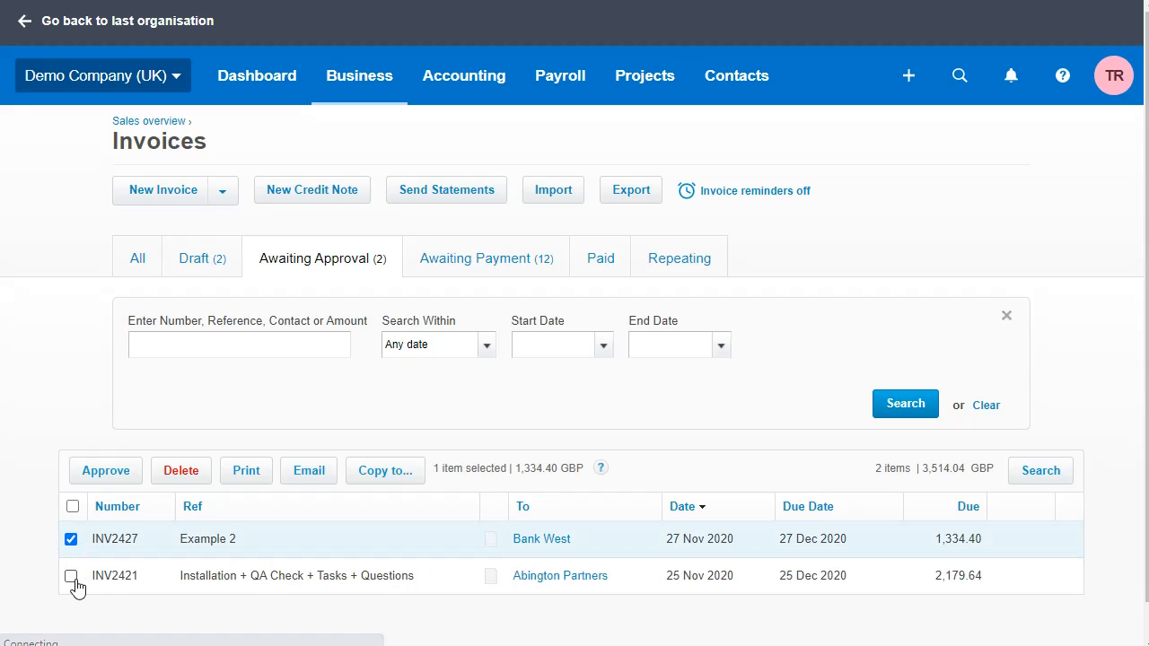
{"action": "left_click", "coordinate": [72, 576]}
{"action": "left_click", "coordinate": [105, 470]}
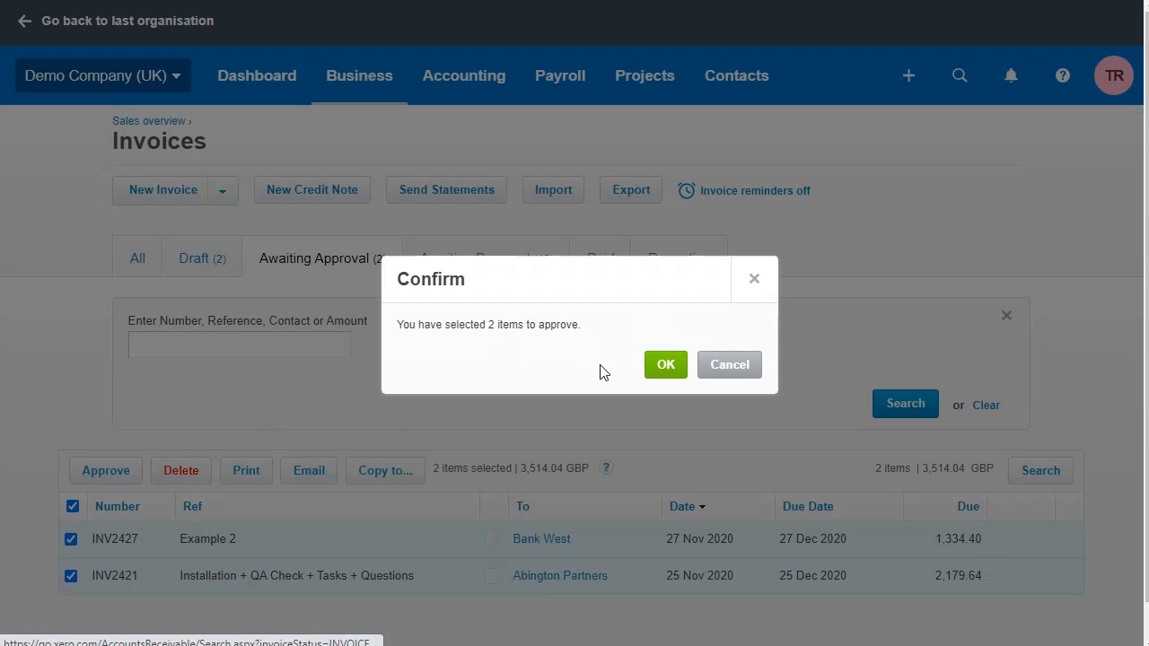
{"action": "left_click", "coordinate": [650, 366]}
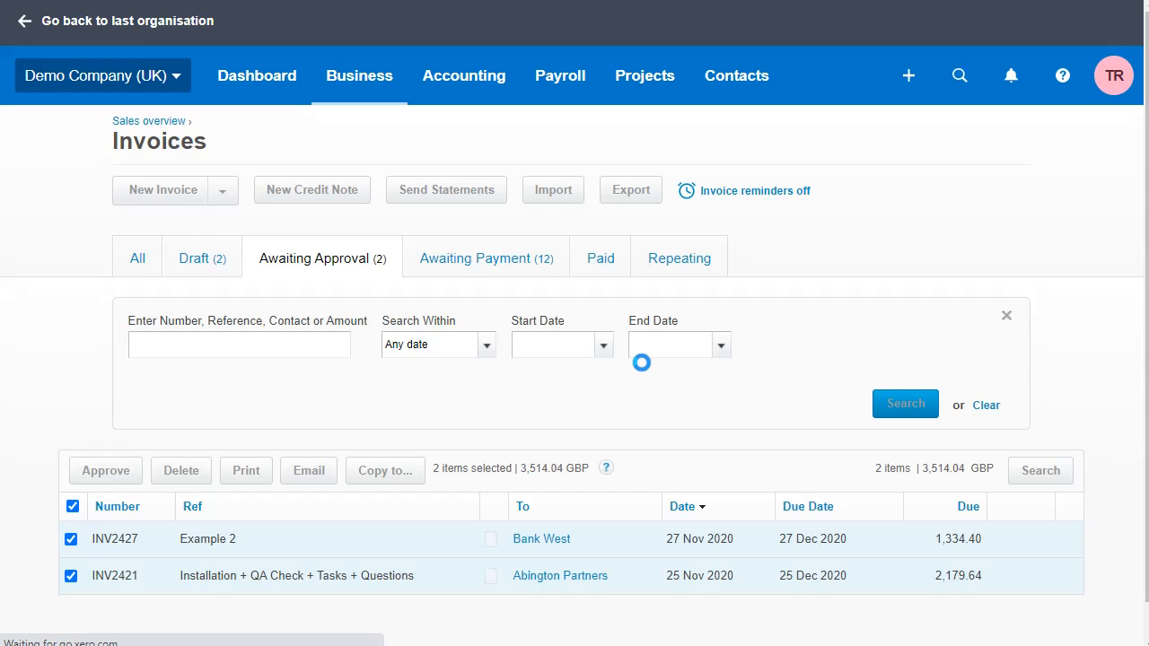